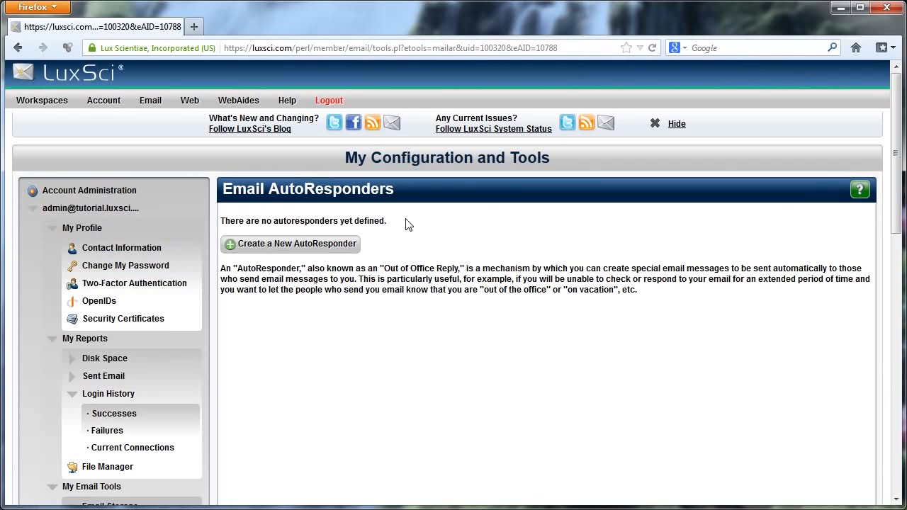
Step: Start a new autoresponder titled 'My Autoresponder'
left_click(310, 250)
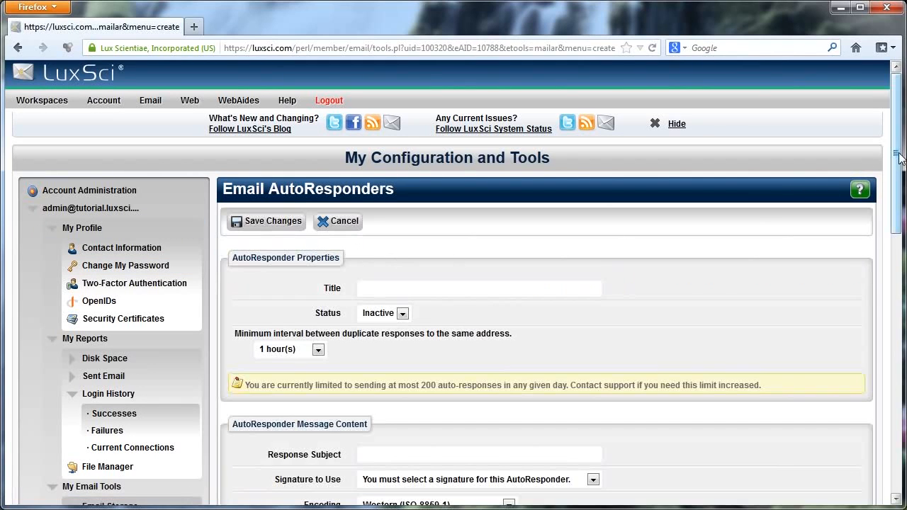
left_click_drag(898, 157, 898, 210)
left_click(480, 158)
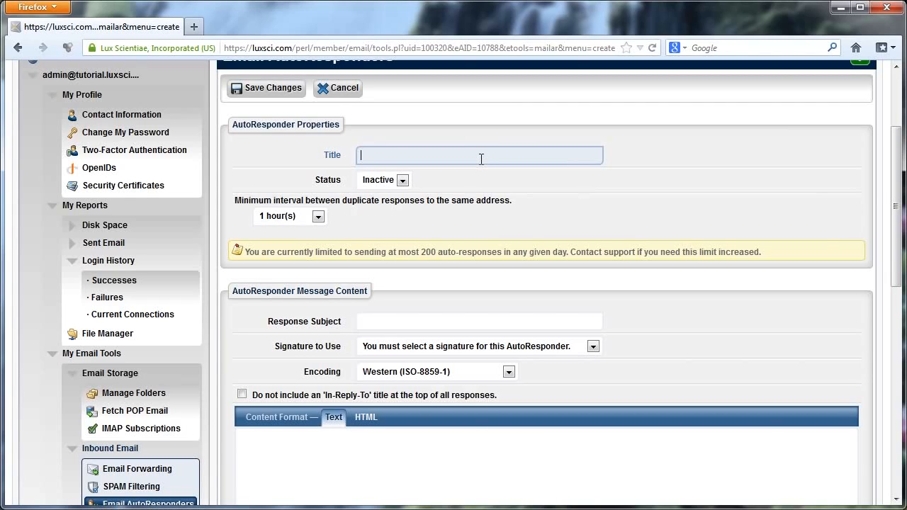
type("My Auto")
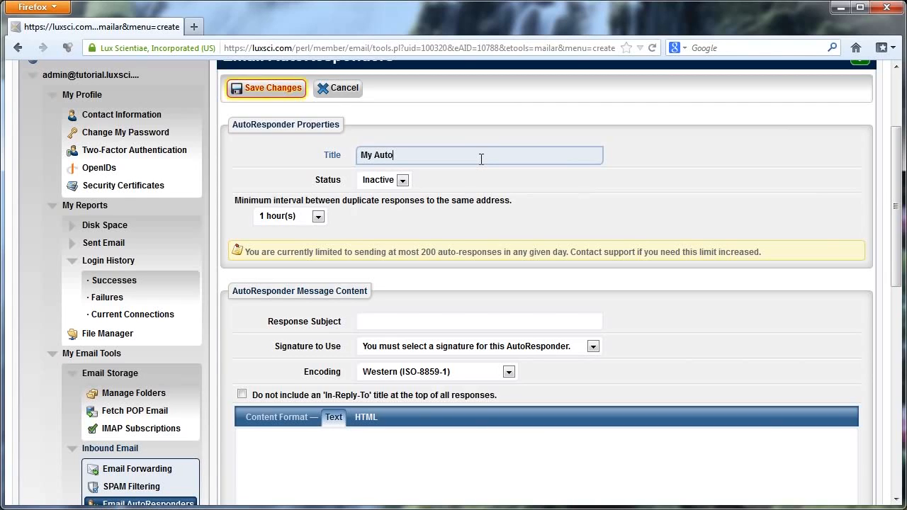
type("responder")
Step: Keep status Inactive and the minimum interval between duplicate responses at 1 hour(s)
left_click(401, 181)
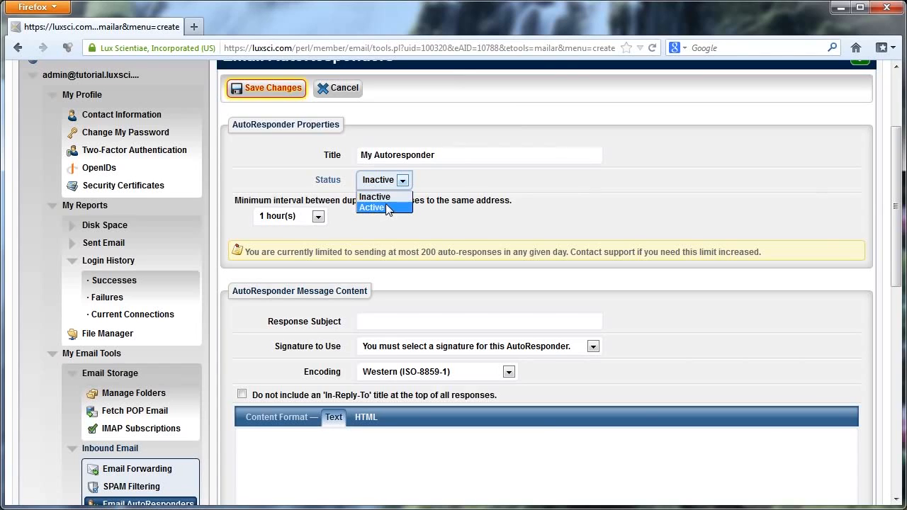
left_click(399, 197)
left_click(595, 163)
scroll(610, 177, "down", 4)
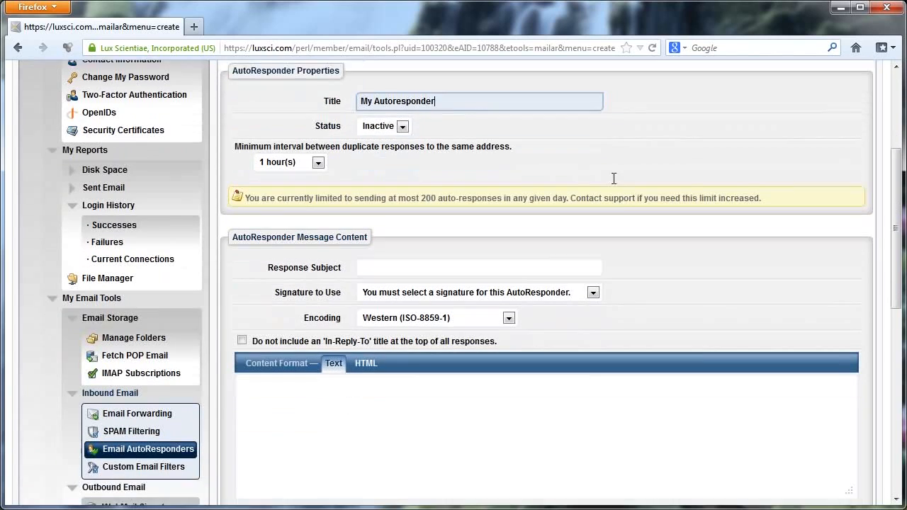
scroll(628, 143, "up", 2)
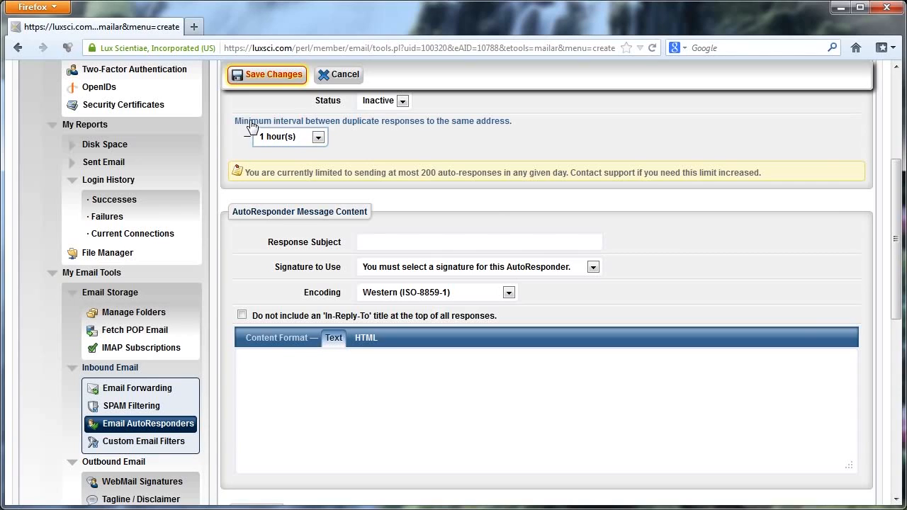
left_click(316, 146)
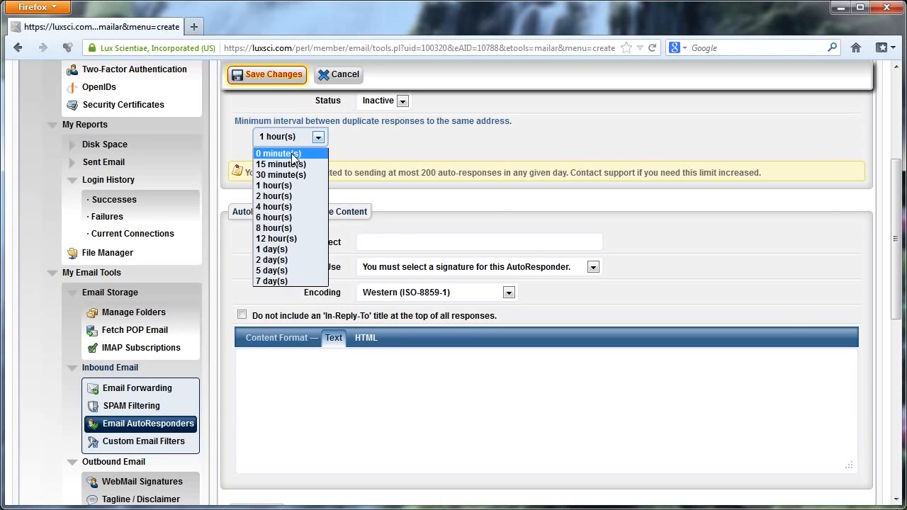
left_click(291, 186)
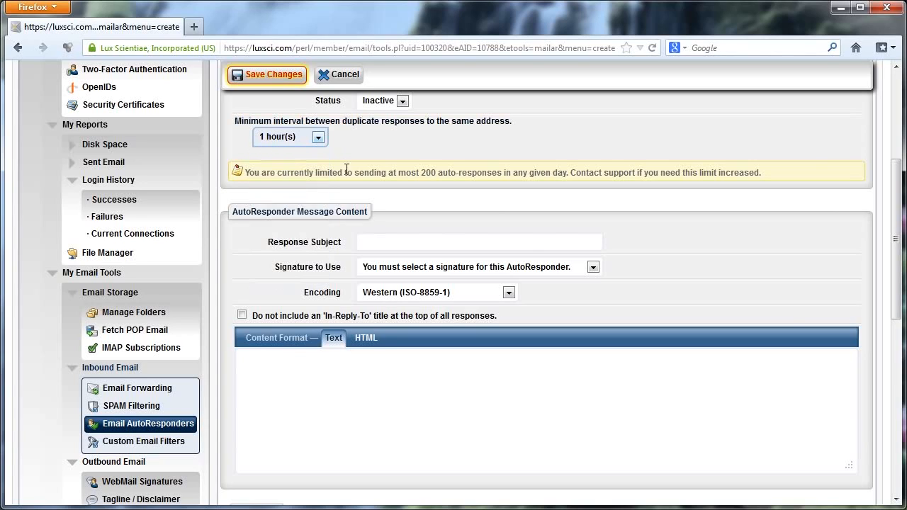
scroll(526, 151, "down", 2)
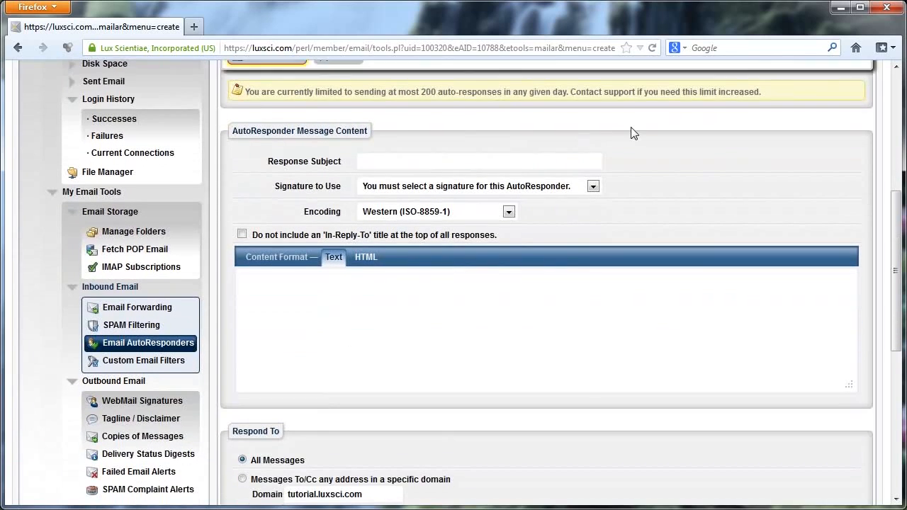
Step: Enter the response subject 'Out of the office this week'
left_click(507, 165)
left_click(508, 165)
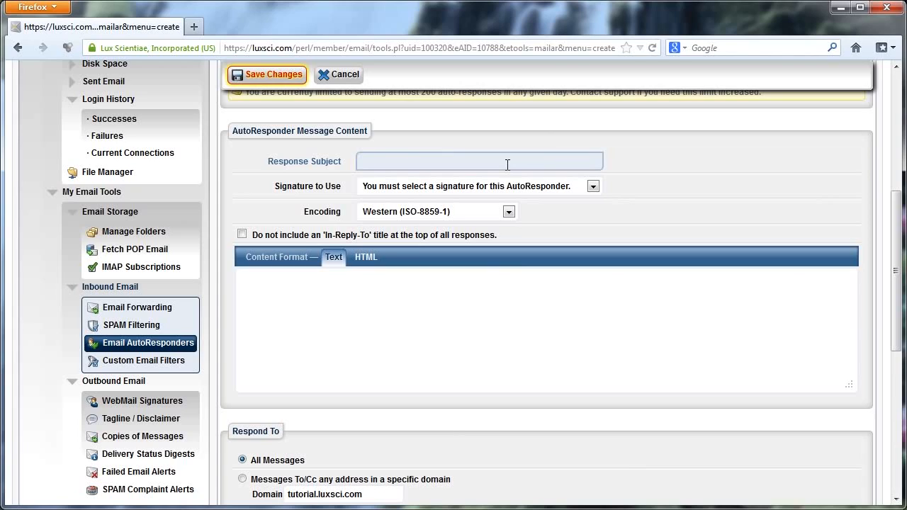
type("Out of the office this week")
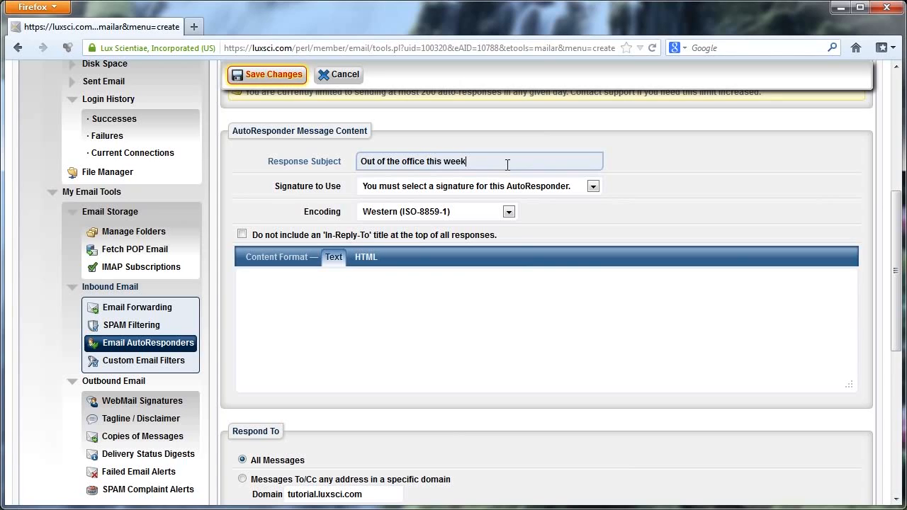
Step: Choose the account's signature and keep Western (ISO-8859-1) encoding
left_click(541, 188)
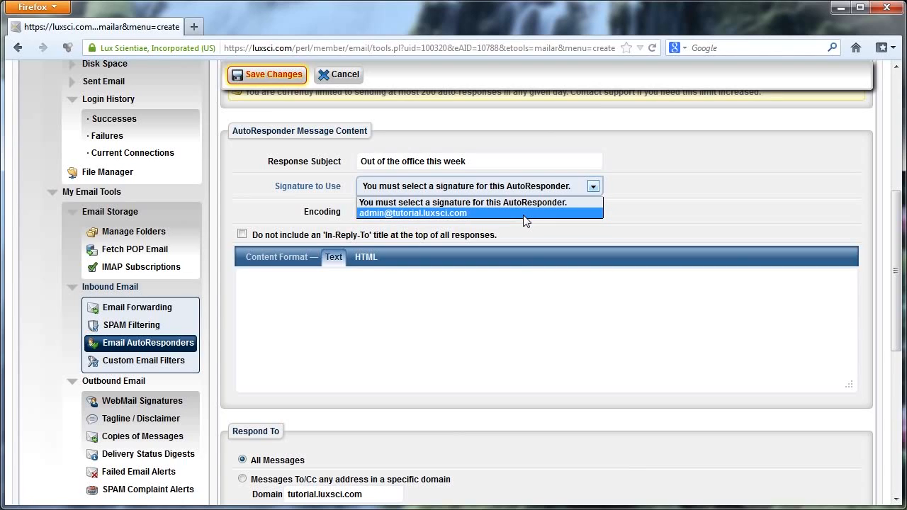
left_click(525, 214)
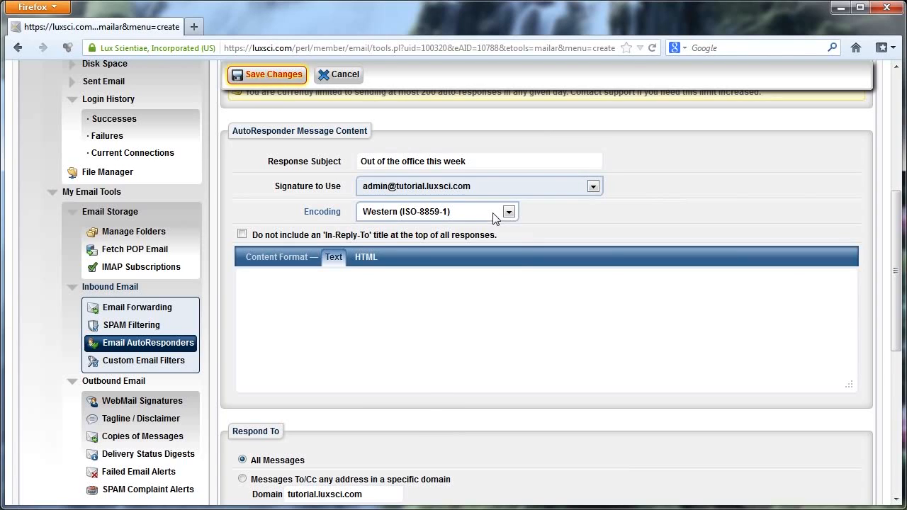
left_click(494, 211)
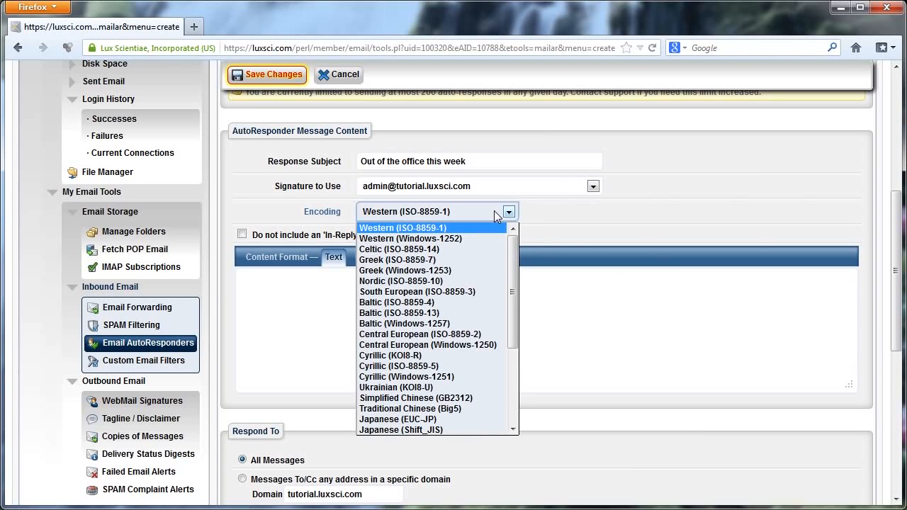
left_click(494, 210)
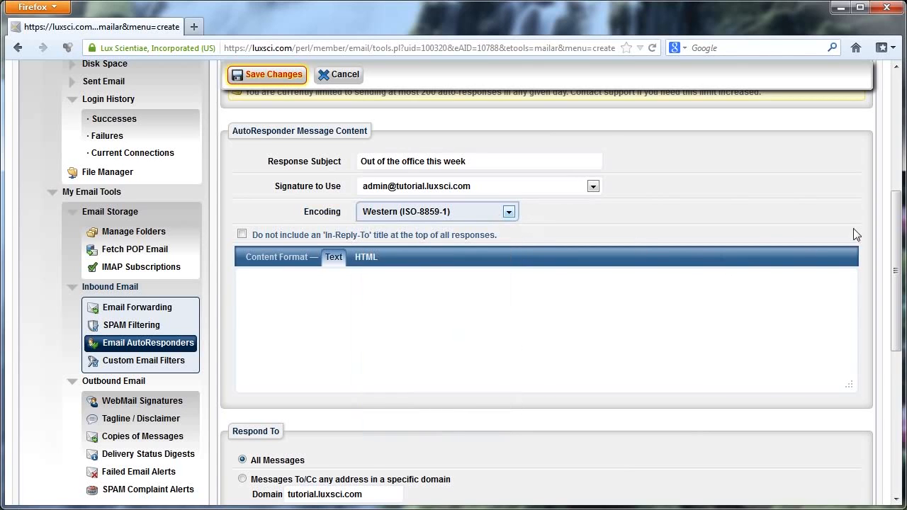
scroll(897, 221, "down", 3)
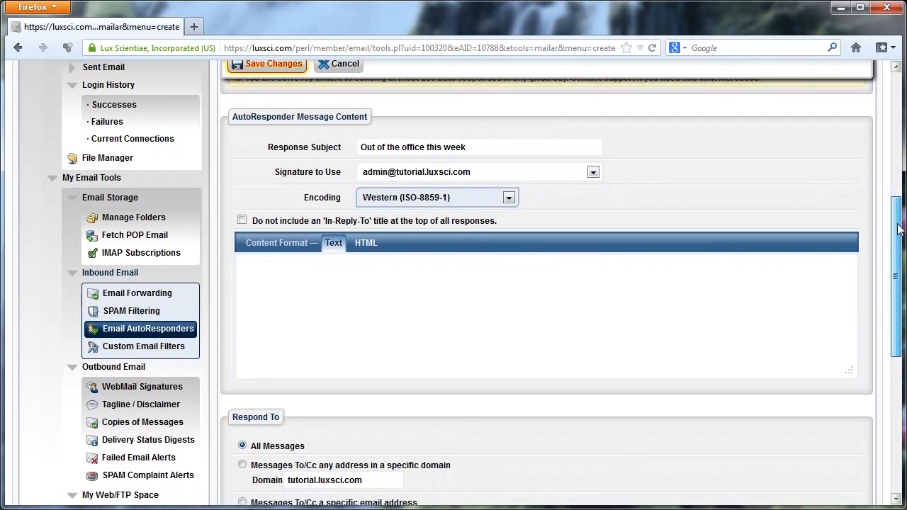
left_click(584, 277)
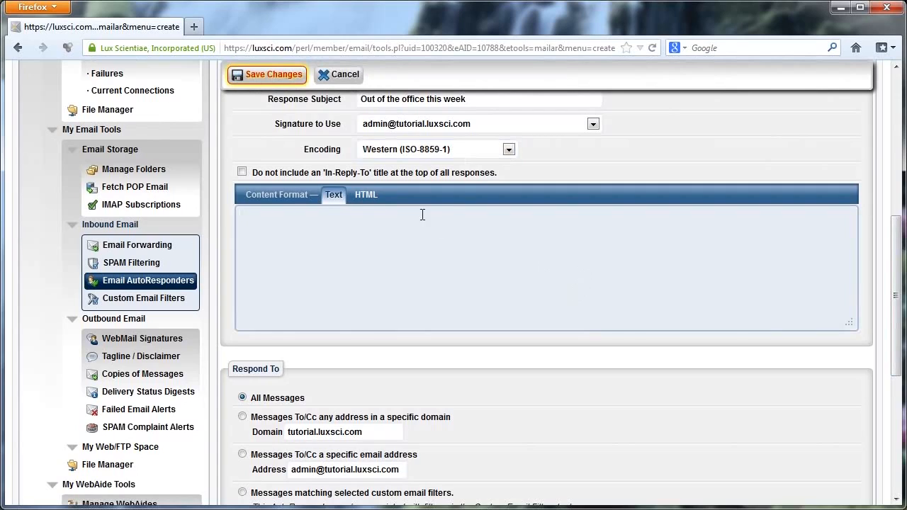
Step: Write the HTML message 'I'm out of the office this week. Please call my cell phone if you need me.' with 'cell' italic and underlined
left_click(364, 202)
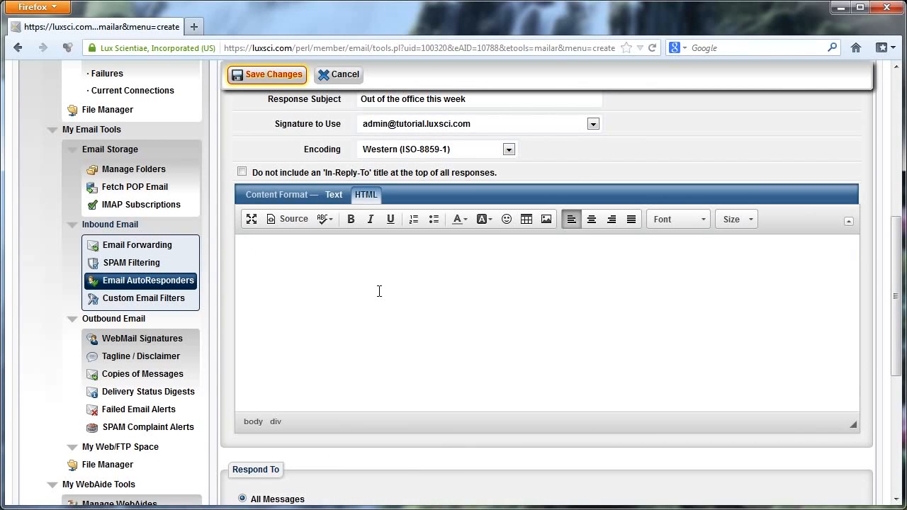
type("I'm out of the office this")
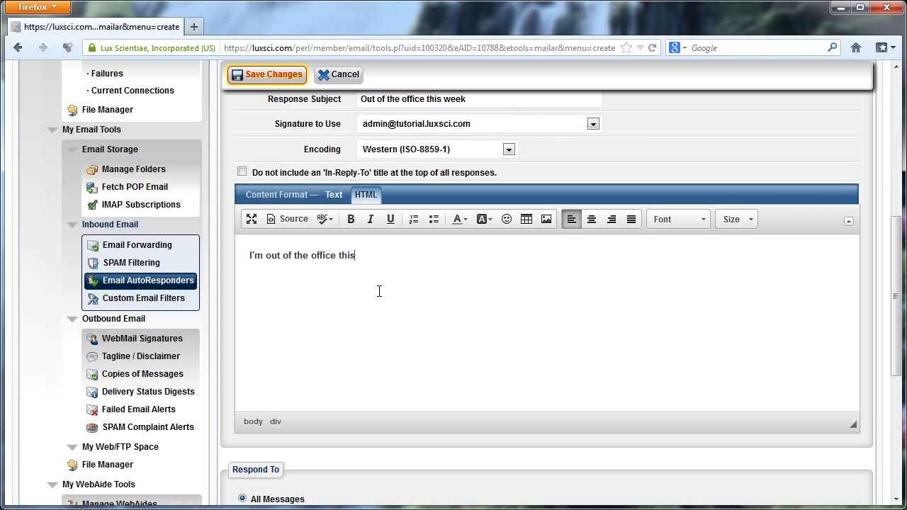
type(" week. Please call my cell phone i")
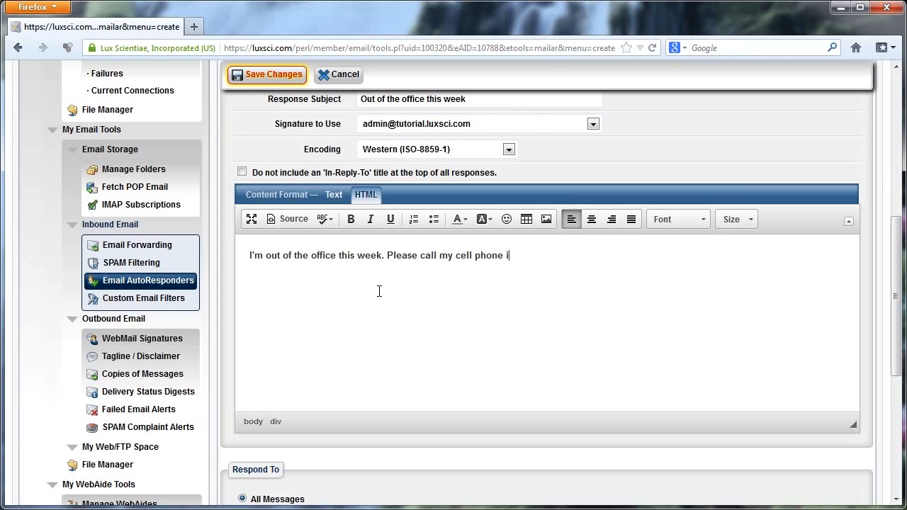
type("f you need me.")
left_click_drag(456, 256, 472, 256)
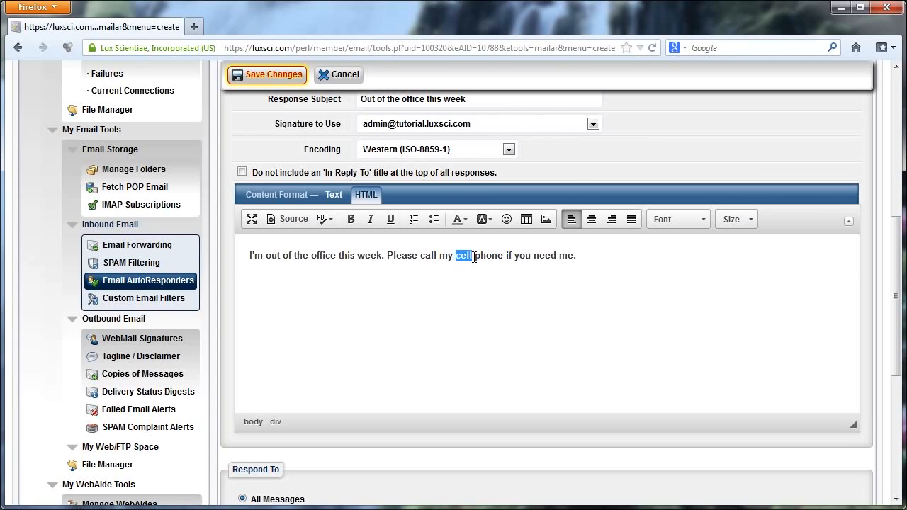
left_click(351, 219)
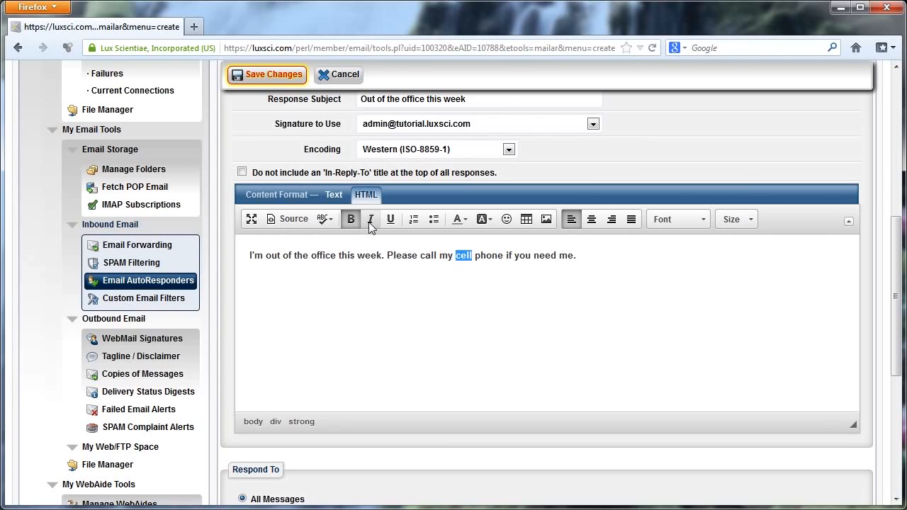
left_click(390, 220)
left_click(352, 221)
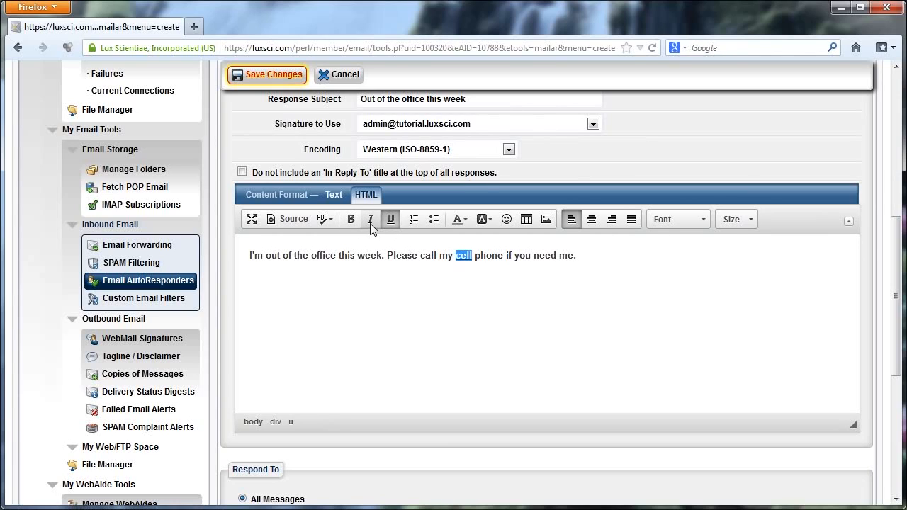
left_click(370, 220)
left_click(473, 259)
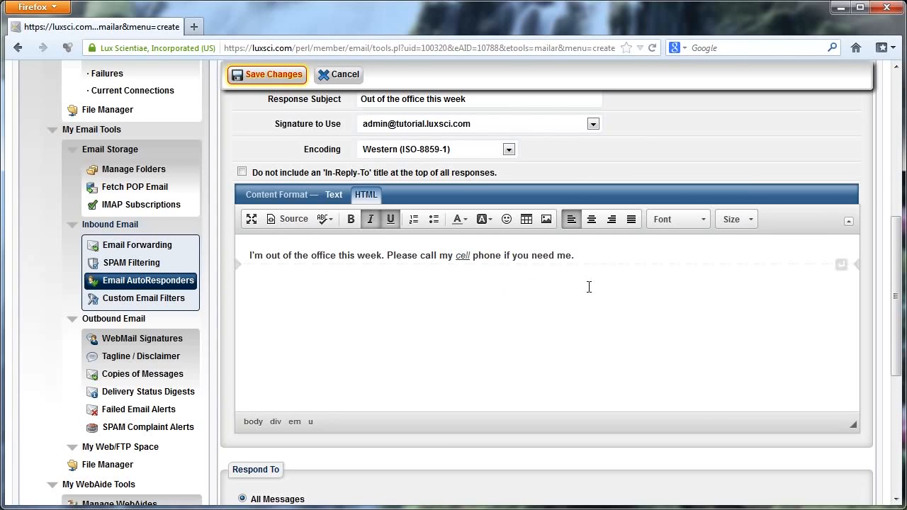
scroll(489, 283, "down", 4)
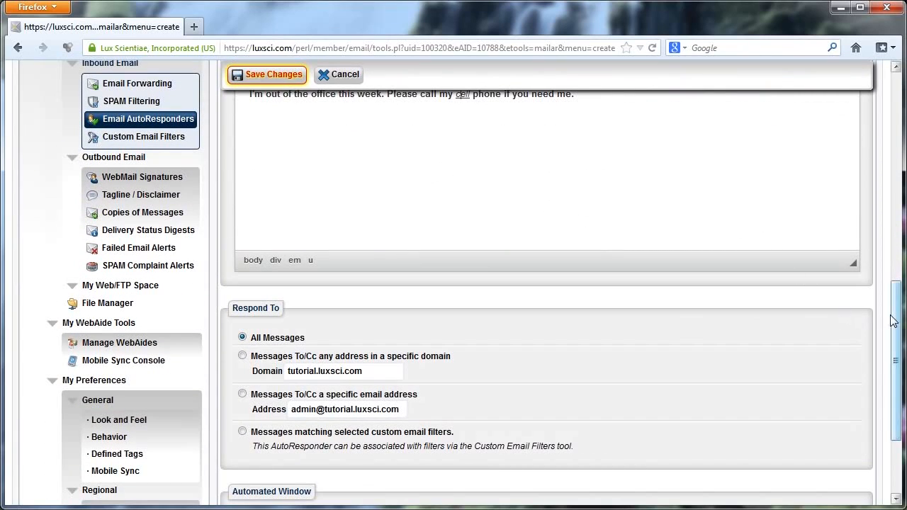
Step: Remove the 'tutorial.' prefix so the Respond To domain reads luxsci.com
left_click_drag(893, 317, 898, 391)
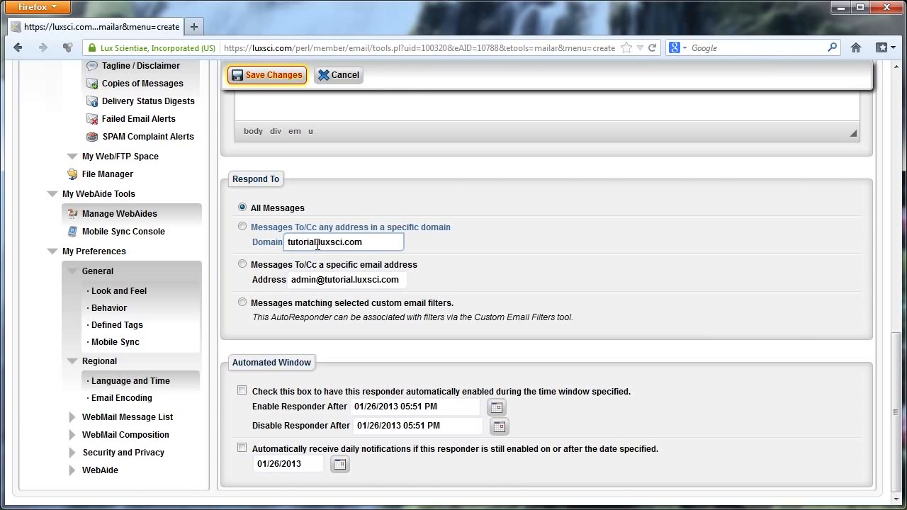
left_click_drag(317, 244, 269, 249)
key("BackSpace")
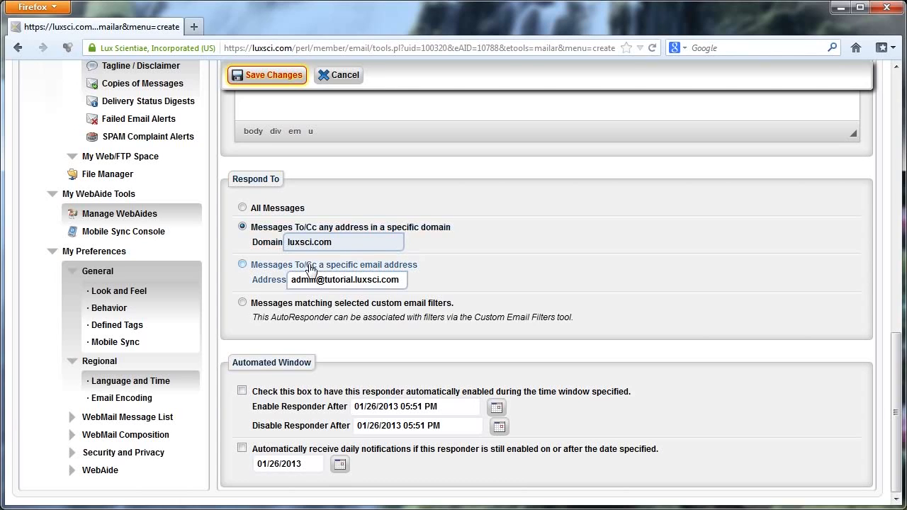
Step: Replace the specific address's user part with a new name, then keep All Messages selected
left_click(255, 276)
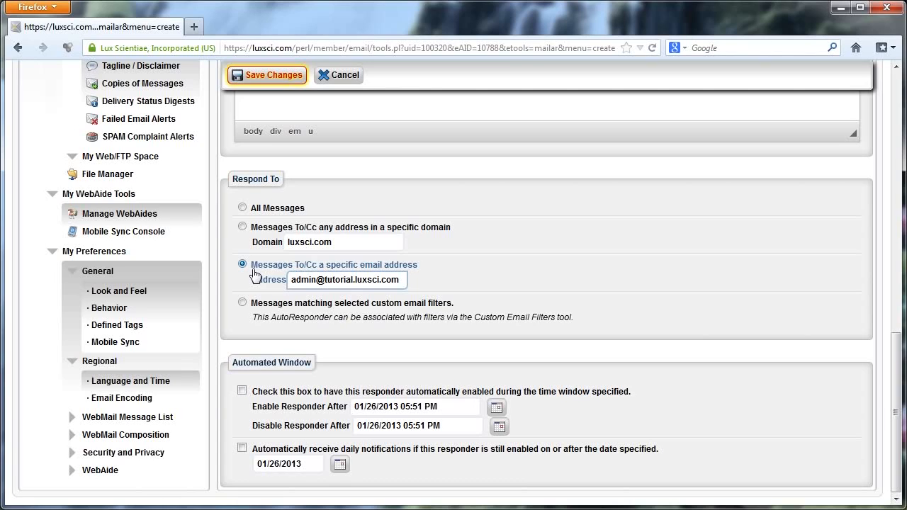
left_click_drag(352, 280, 260, 286)
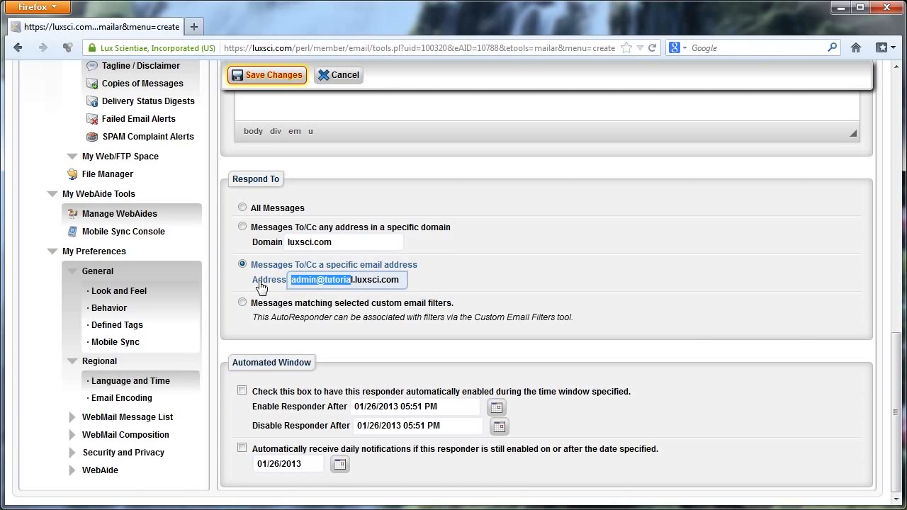
key("BackSpace")
key("Delete")
key("Delete")
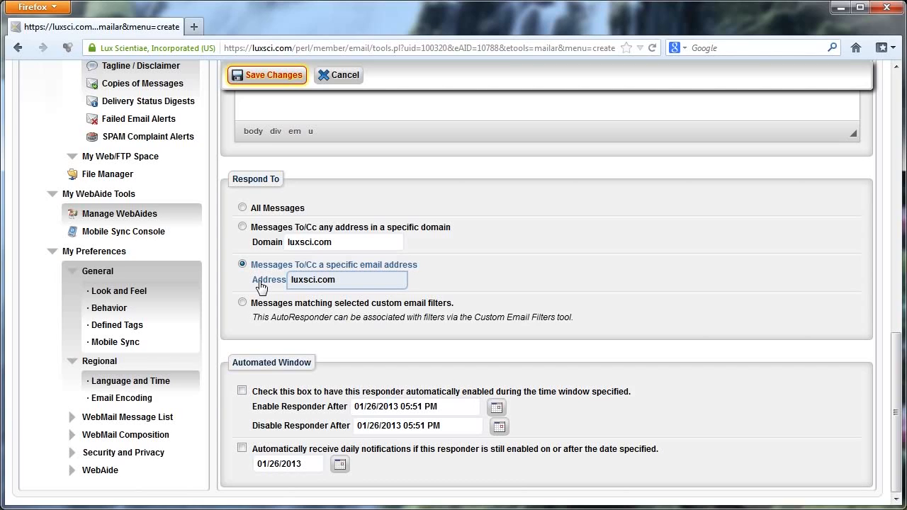
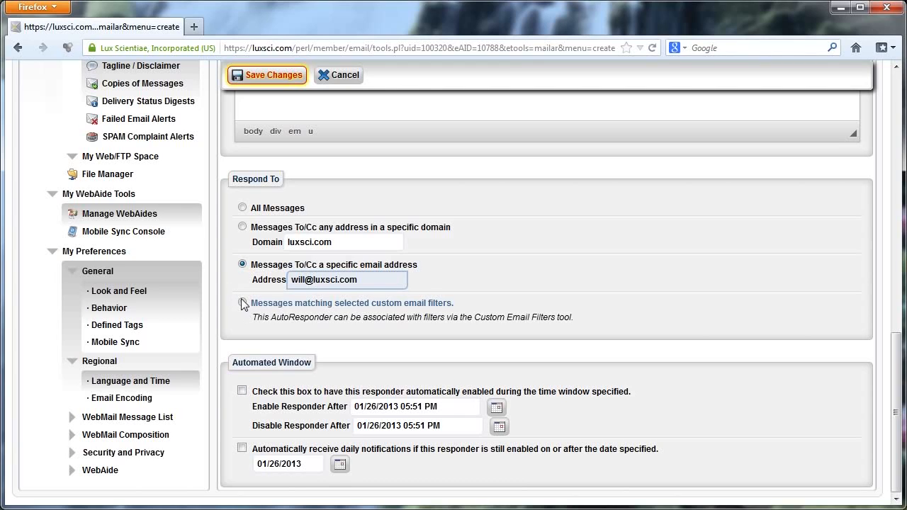
left_click(242, 207)
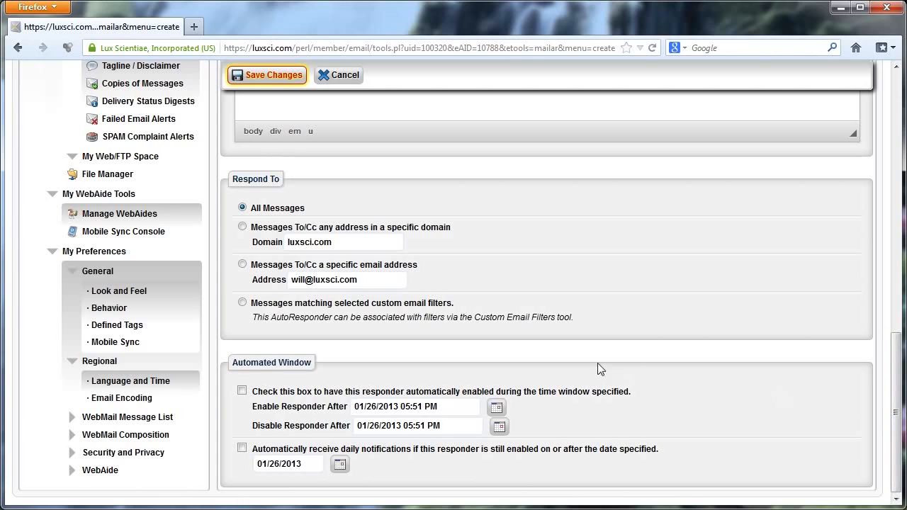
Step: Enable the automated window and set Disable Responder After to 02/02/2013 09:00 AM
left_click(242, 392)
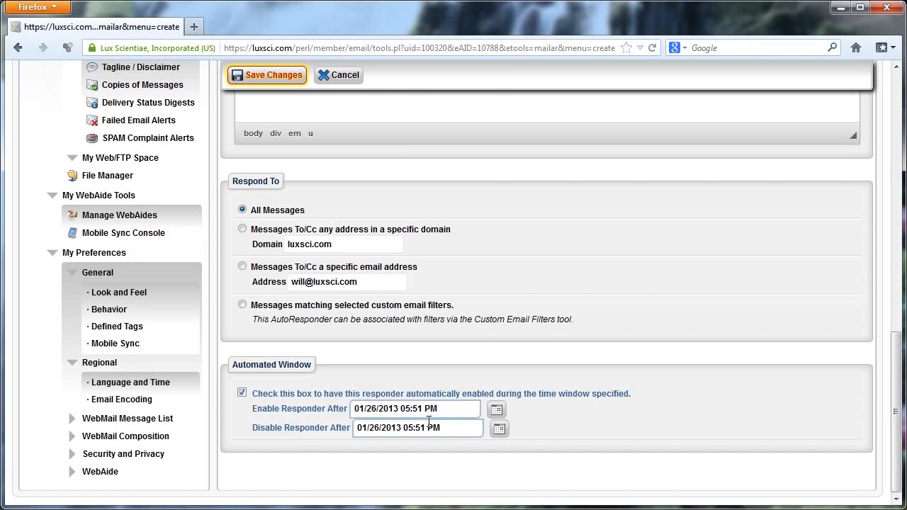
left_click(499, 429)
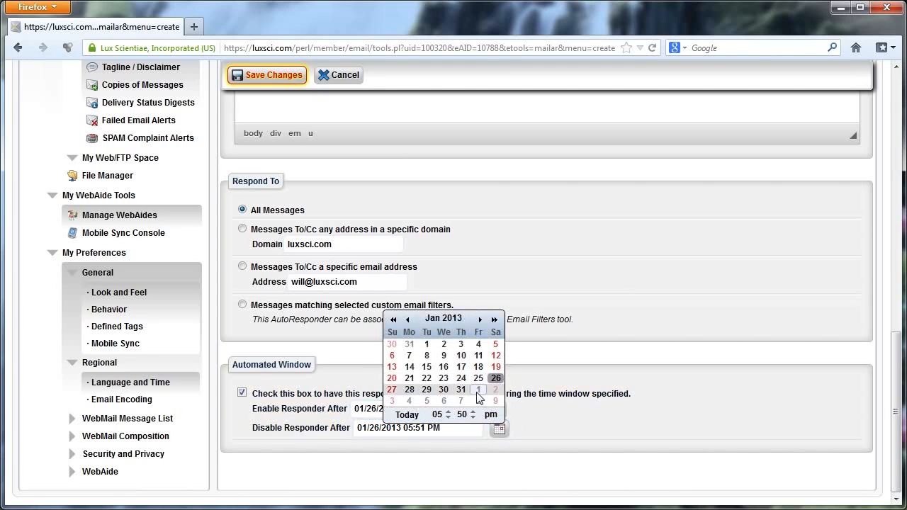
left_click(495, 390)
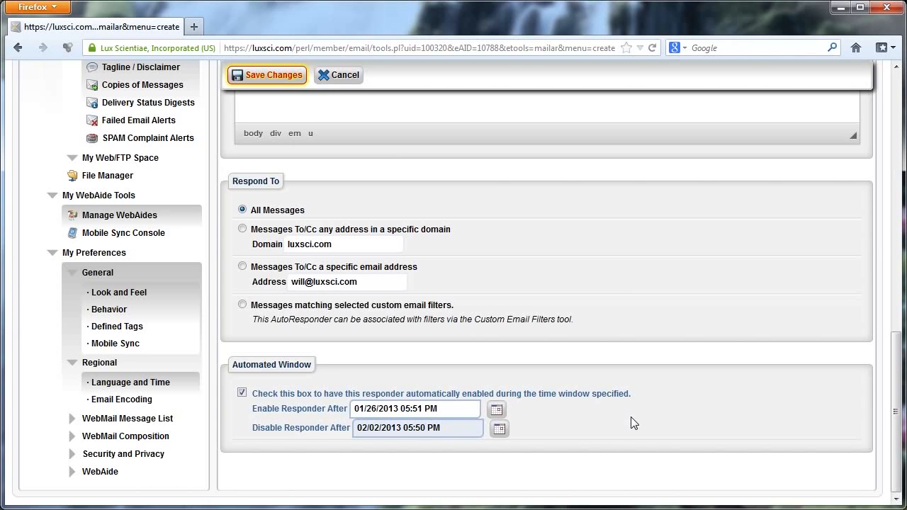
key("BackSpace")
type("9")
key("BackSpace")
type("0")
key("BackSpace")
type("A")
left_click_drag(898, 441, 870, 194)
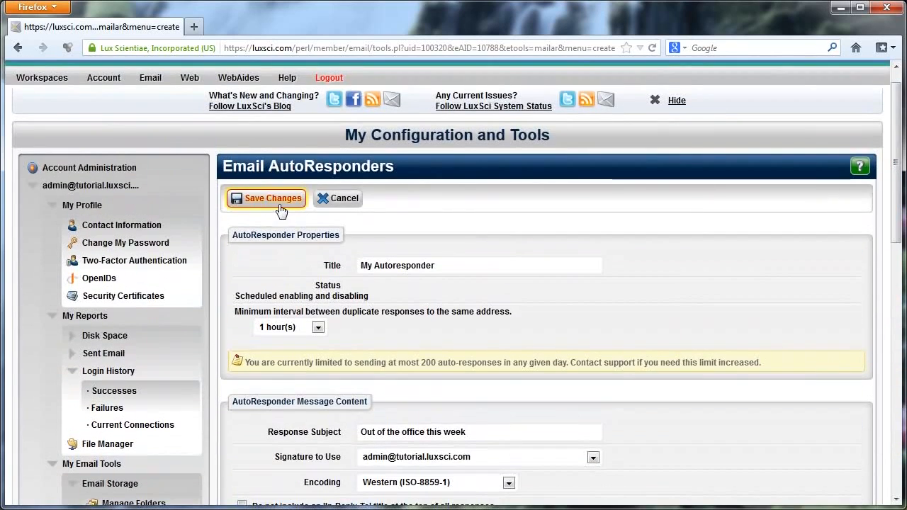
Step: Save My Autoresponder, now listed as Scheduled, and reopen its edit form
left_click(280, 203)
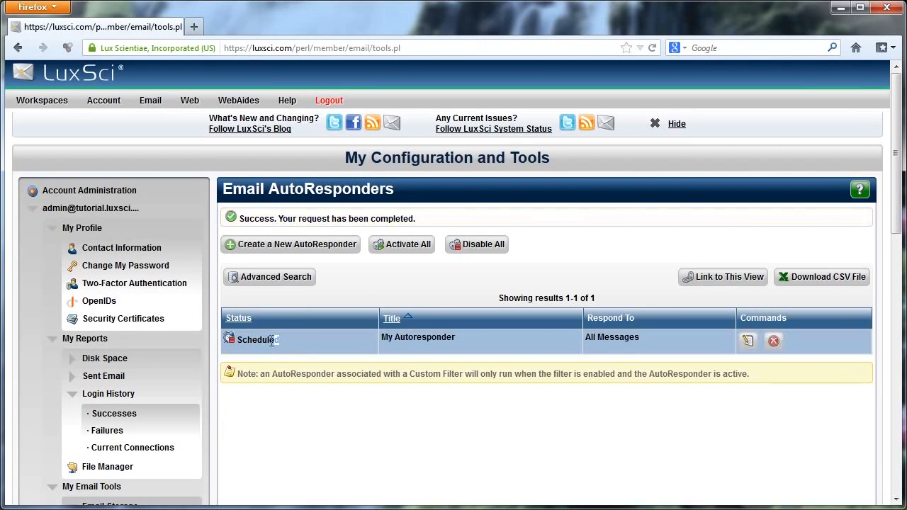
left_click_drag(271, 341, 236, 340)
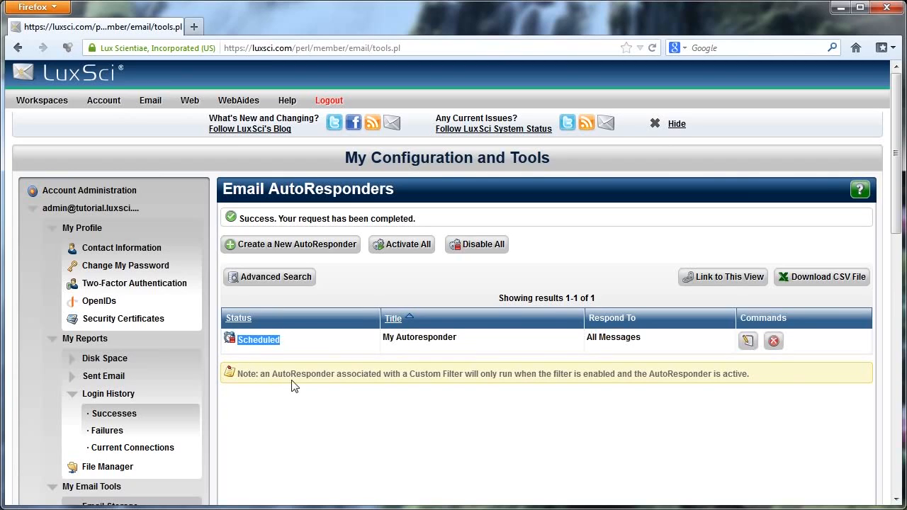
left_click(280, 343)
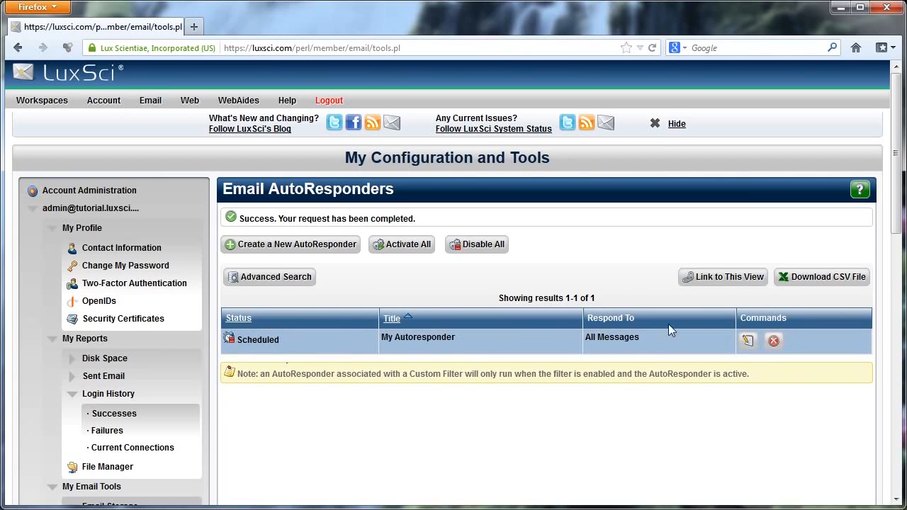
left_click(748, 342)
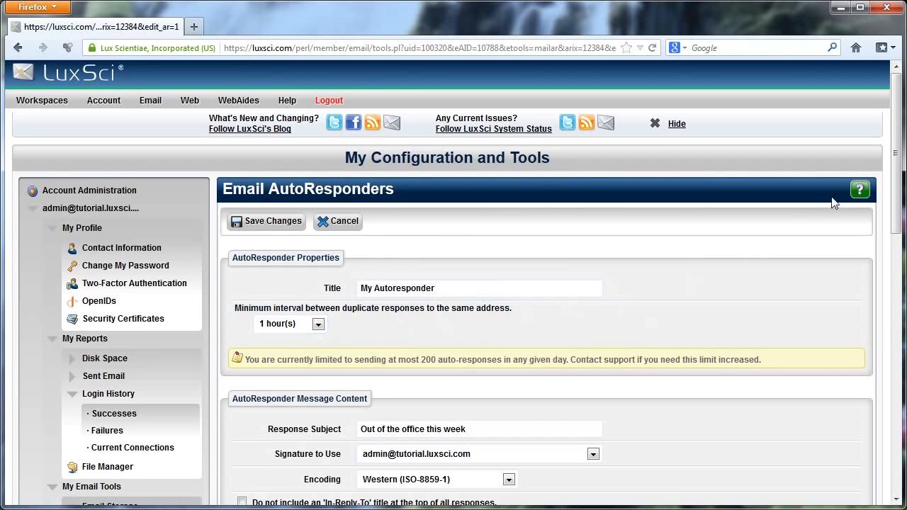
Step: Look over the edit form and save My Autoresponder again, now listed as Inactive
left_click_drag(897, 178, 886, 436)
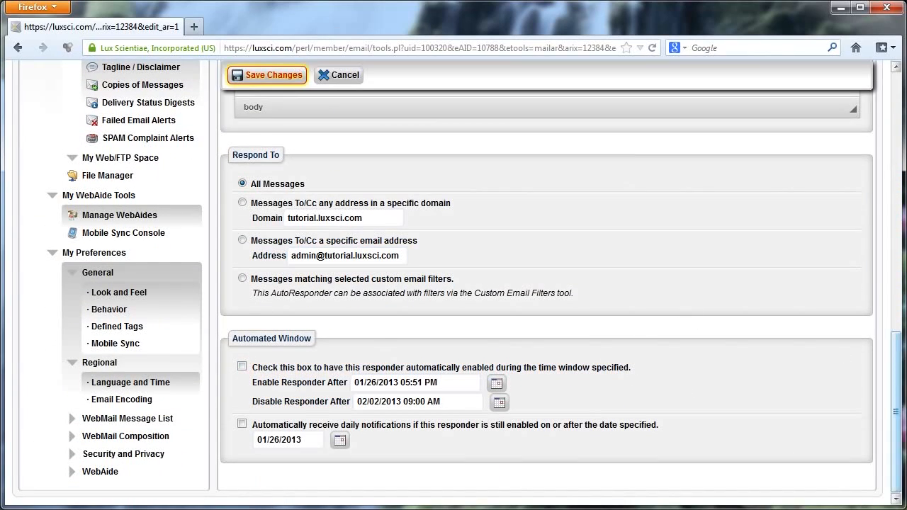
left_click_drag(899, 386, 887, 161)
left_click(267, 129)
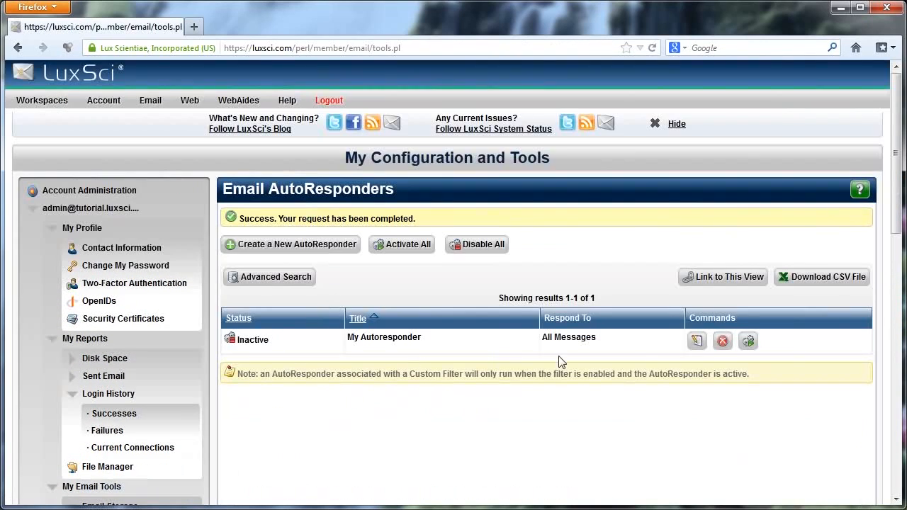
left_click(748, 341)
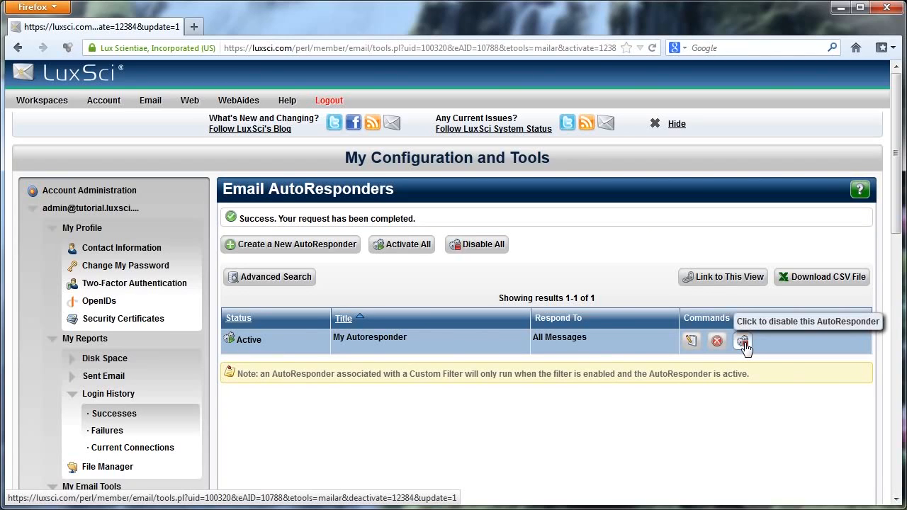
left_click(742, 342)
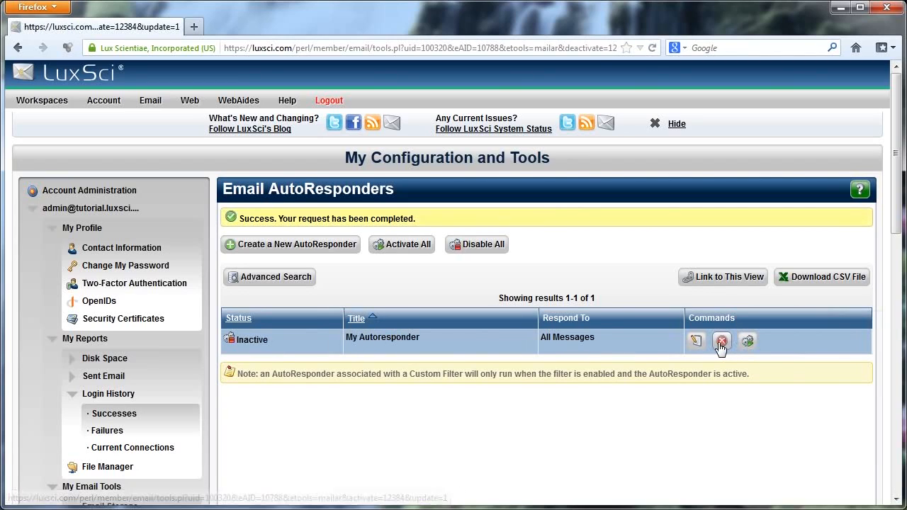